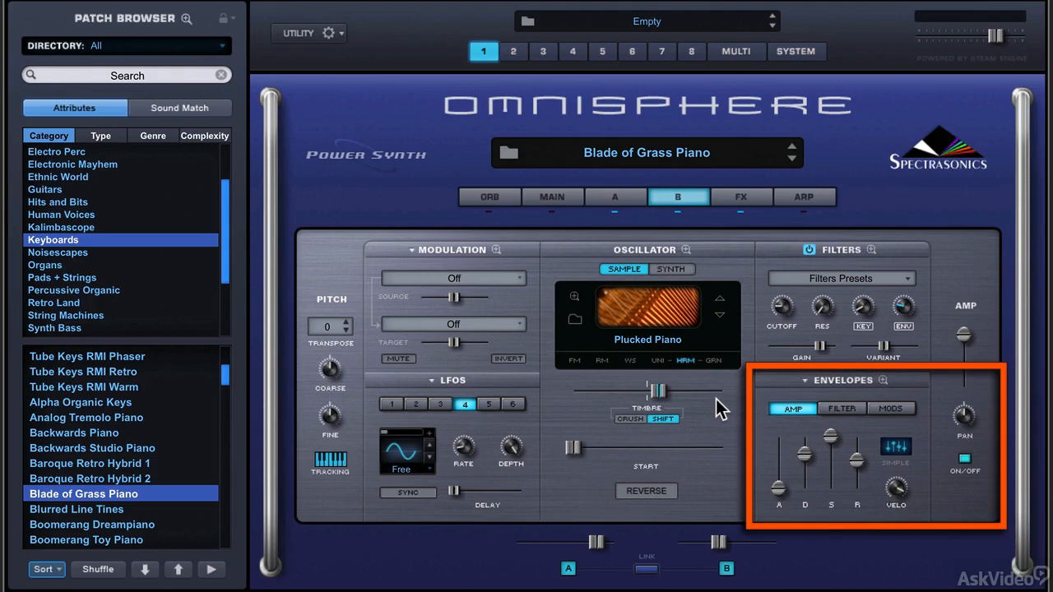
# Compare the amp envelope settings of layer A and layer B in the Blade of Grass Piano patch.
pyautogui.click(631, 200)
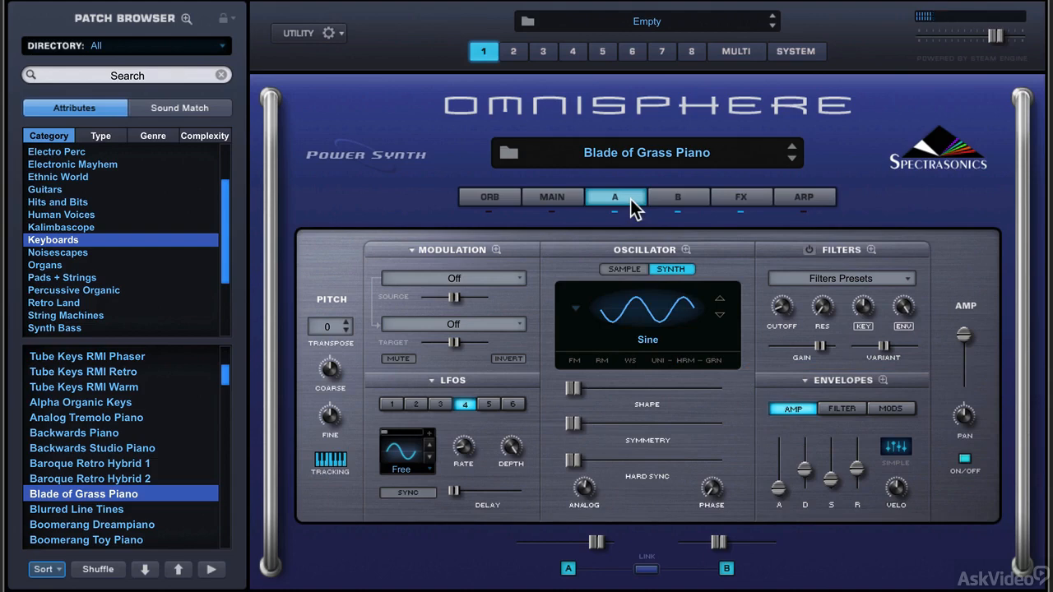
pyautogui.click(667, 200)
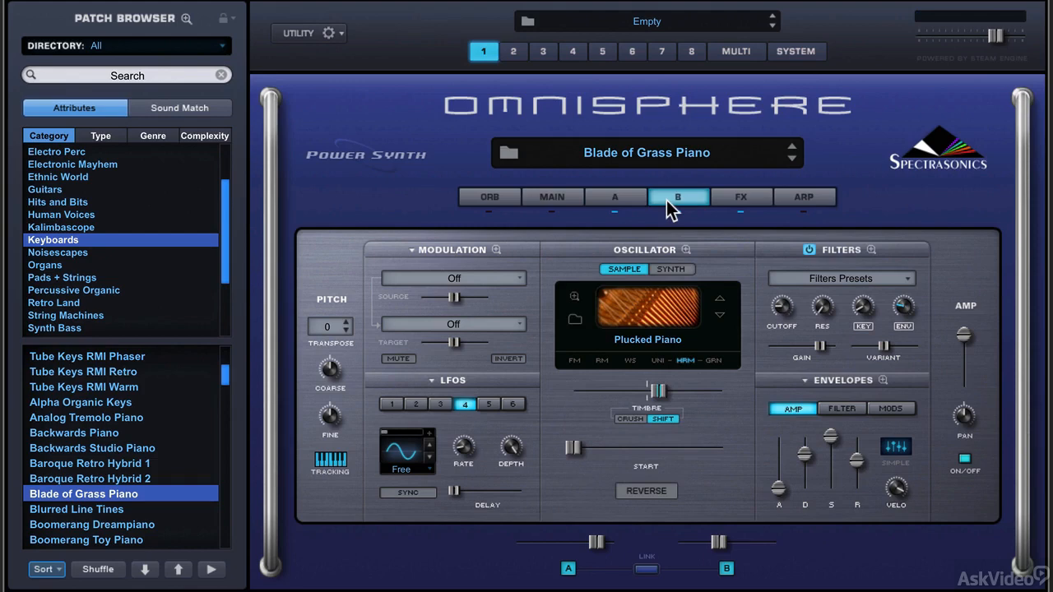
pyautogui.click(638, 196)
pyautogui.click(652, 192)
pyautogui.click(616, 198)
pyautogui.click(678, 196)
# Try a longer attack on layer B's amp envelope and bring it back to its minimum.
pyautogui.moveTo(777, 487); pyautogui.dragTo(780, 475)
pyautogui.moveTo(780, 472); pyautogui.dragTo(779, 497)
# Show layer A's settings and switch off layer B.
pyautogui.click(627, 197)
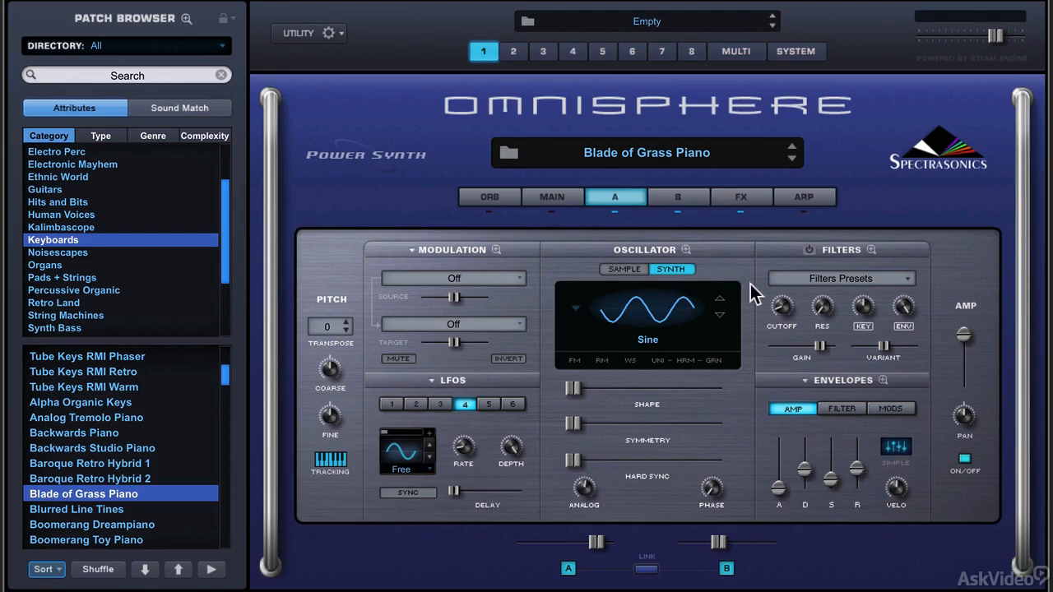
pyautogui.click(677, 212)
# Try layer A's amp envelope with minimum decay and full, then medium sustain, and restore the original decay and low sustain.
pyautogui.moveTo(804, 469); pyautogui.dragTo(813, 541)
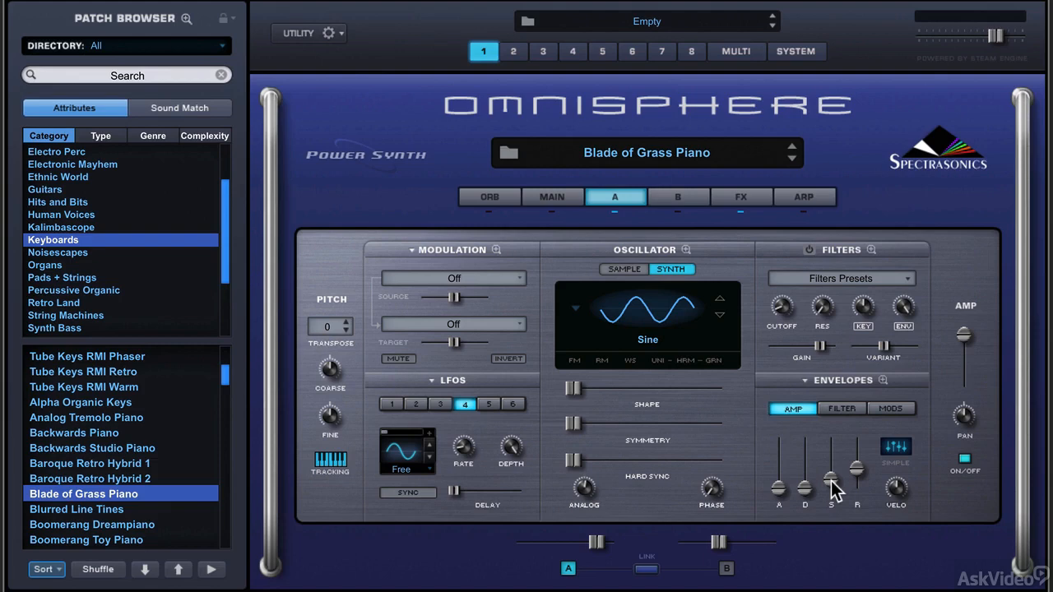
pyautogui.moveTo(830, 481); pyautogui.dragTo(829, 409)
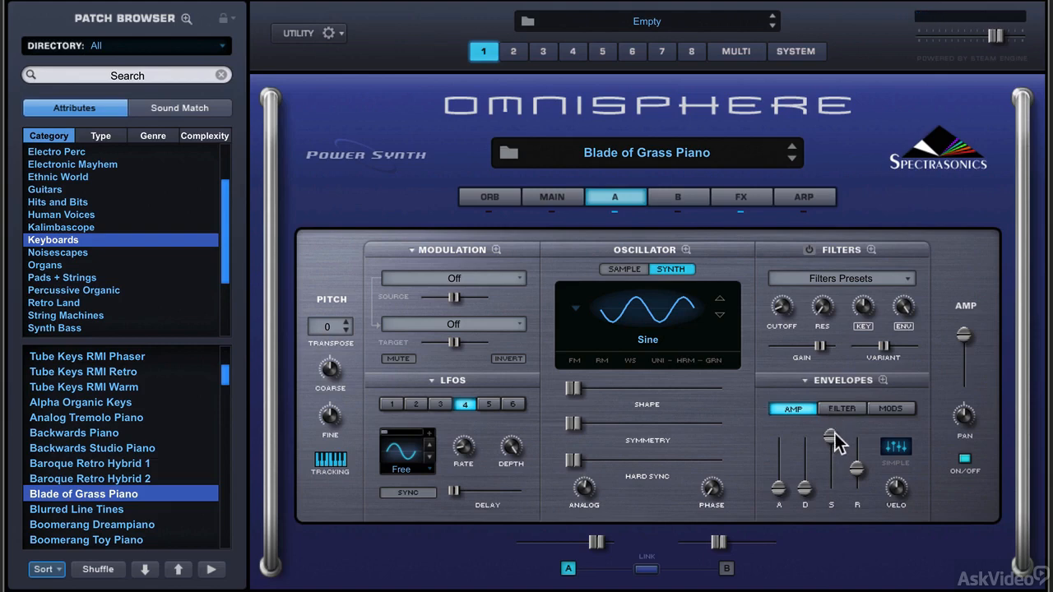
pyautogui.moveTo(834, 433); pyautogui.dragTo(837, 459)
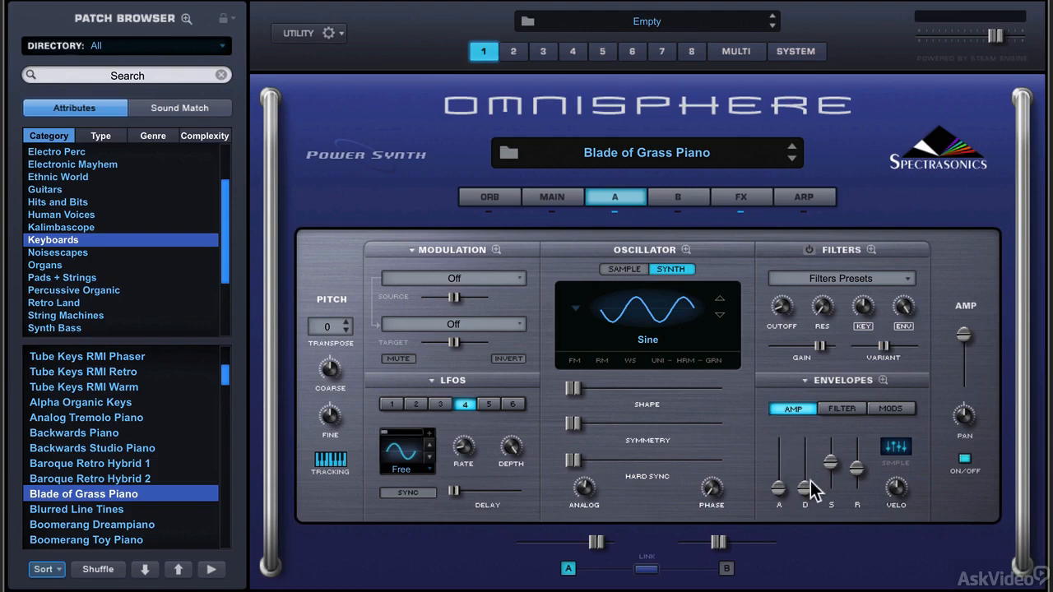
pyautogui.moveTo(811, 483); pyautogui.dragTo(813, 464)
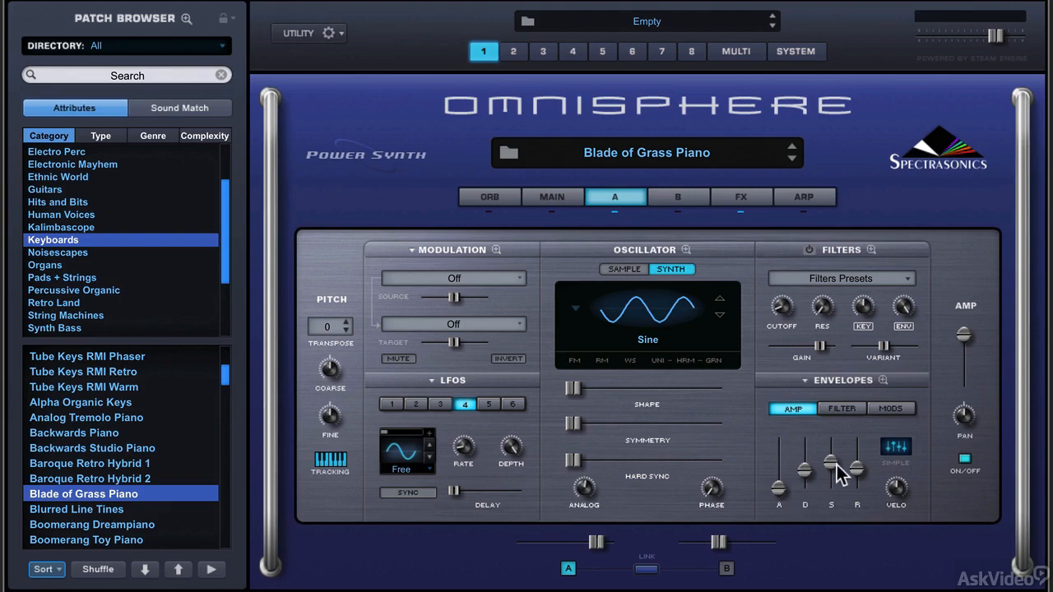
pyautogui.moveTo(836, 463); pyautogui.dragTo(835, 479)
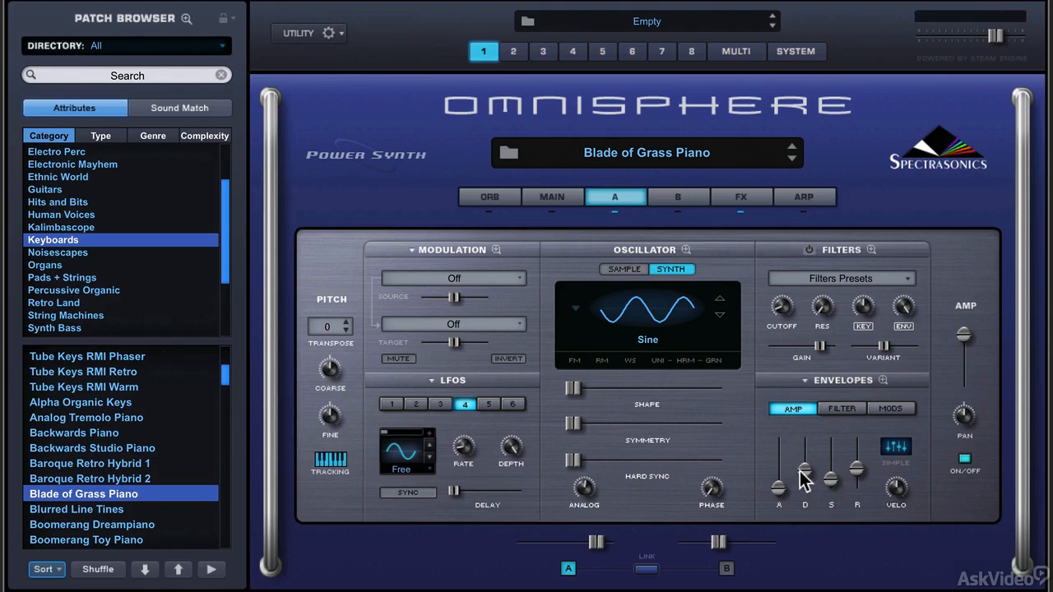
# Raise the decay and sustain of layer A's amp envelope slightly, to around the middle of their ranges.
pyautogui.moveTo(802, 479); pyautogui.dragTo(806, 474)
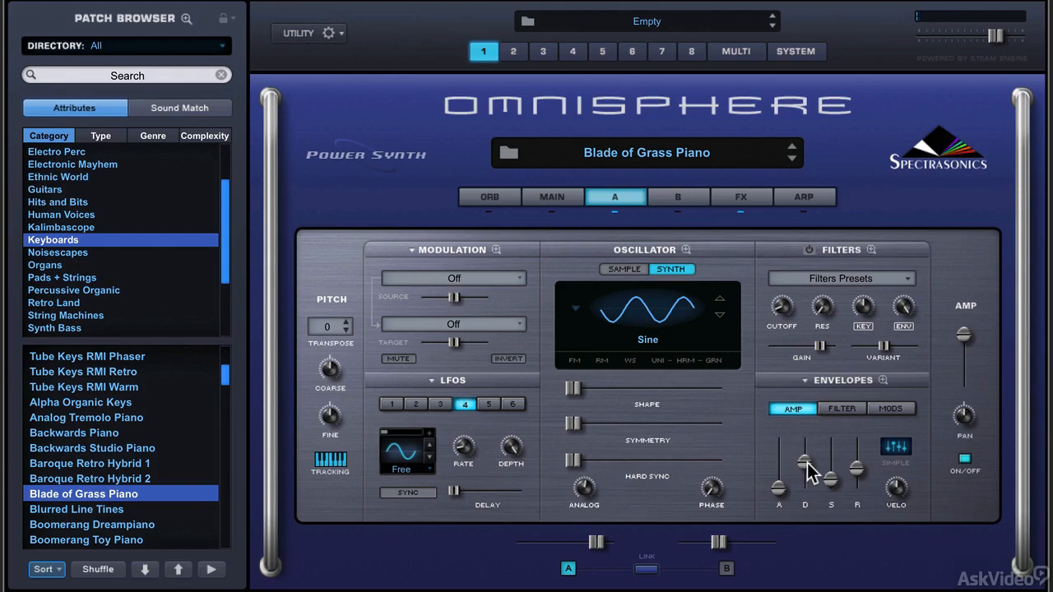
pyautogui.moveTo(829, 477)
pyautogui.moveTo(829, 477); pyautogui.dragTo(830, 464)
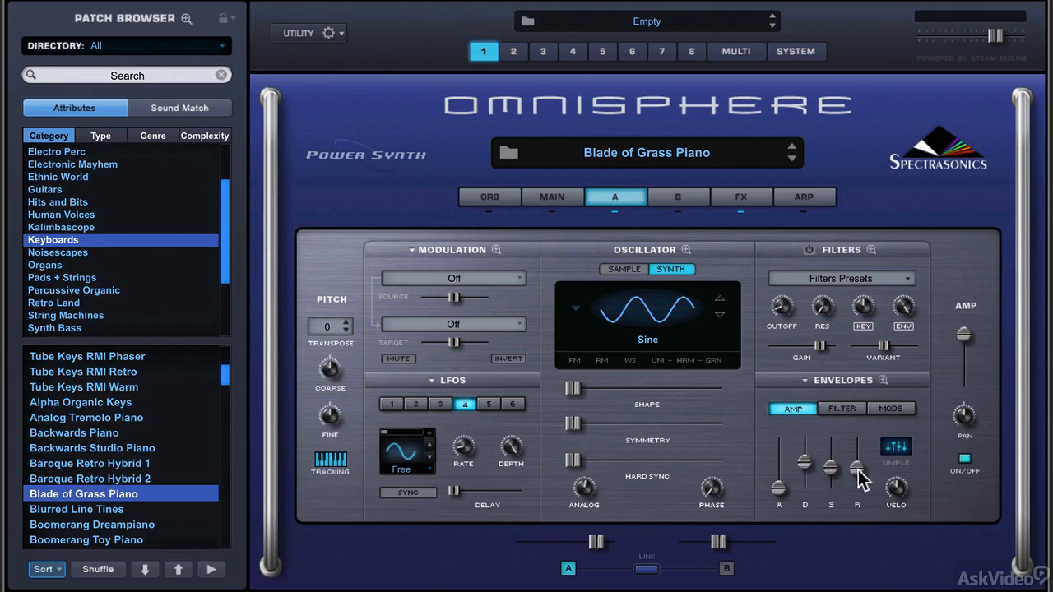
# Set the release of layer A's amp envelope to its minimum and the common Pro-Verb effect's mix to 0.
pyautogui.moveTo(858, 467); pyautogui.dragTo(861, 505)
pyautogui.click(739, 207)
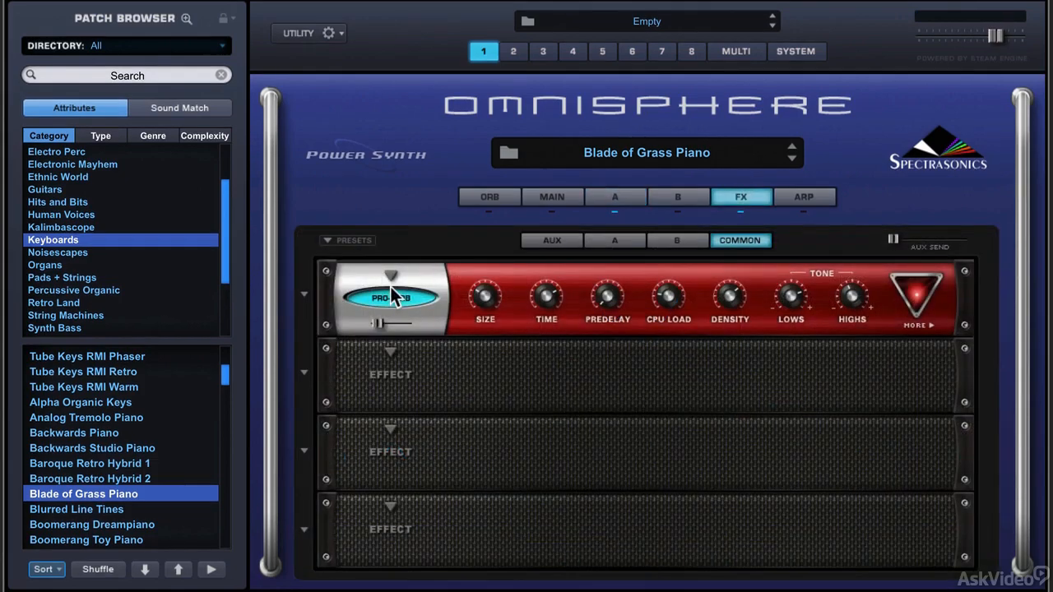
pyautogui.moveTo(376, 321)
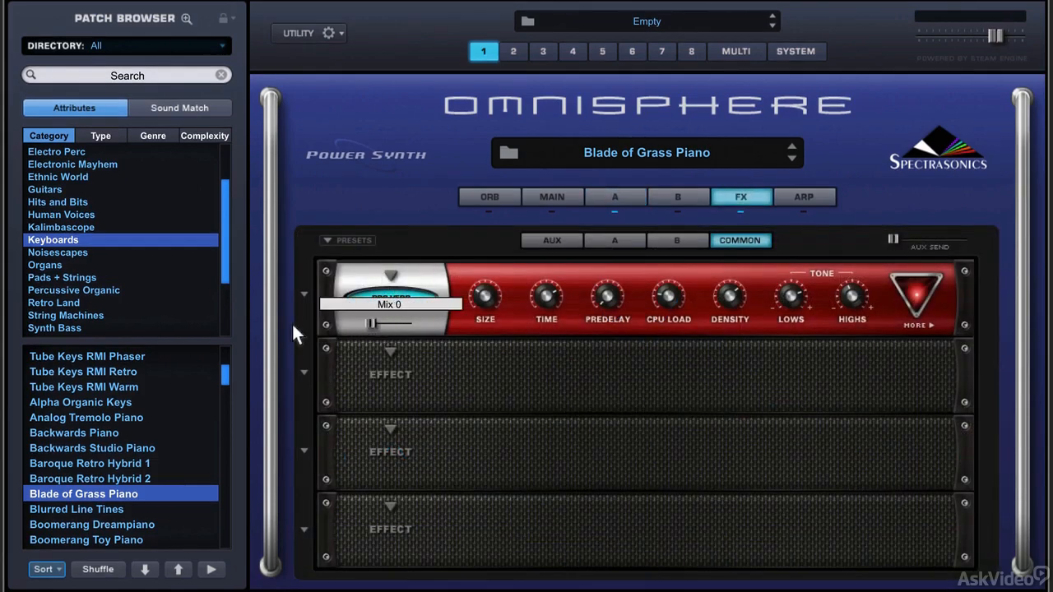
# Return to layer A and raise its amp envelope release to about a third of its range.
pyautogui.click(633, 202)
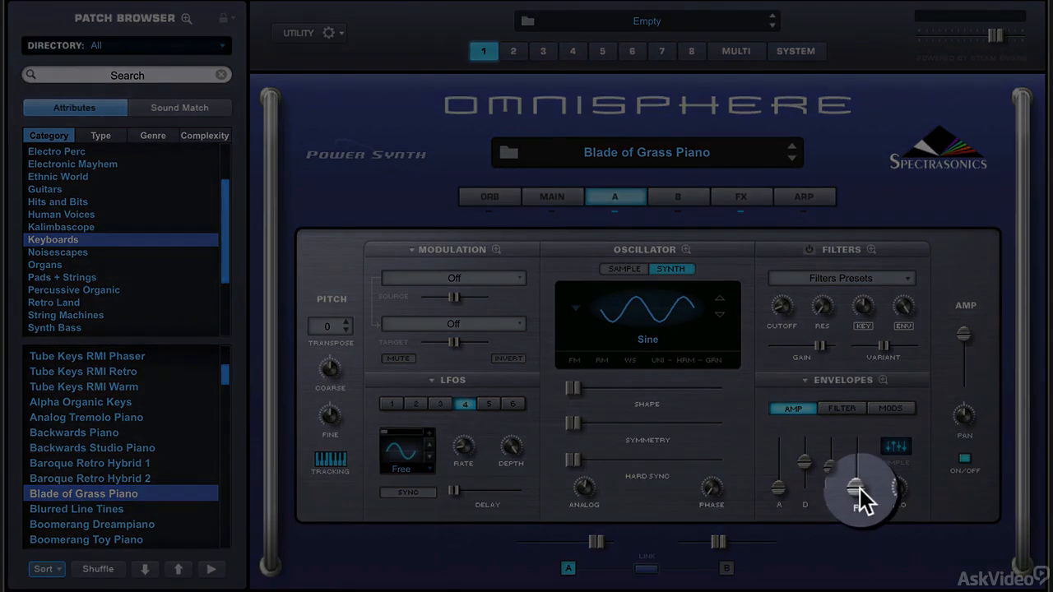
pyautogui.moveTo(860, 487); pyautogui.dragTo(859, 469)
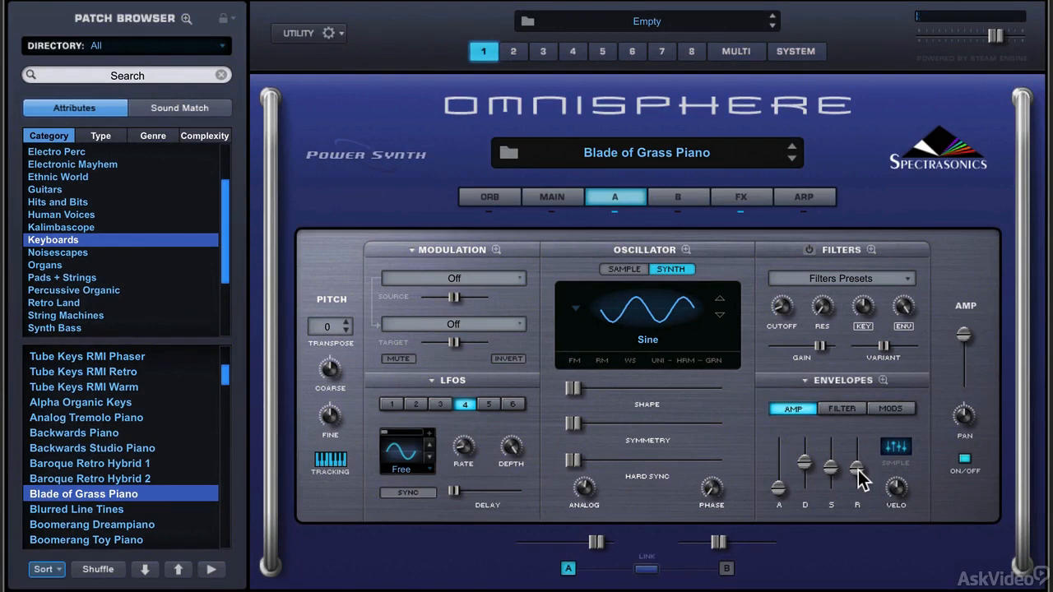
pyautogui.moveTo(858, 469); pyautogui.dragTo(858, 475)
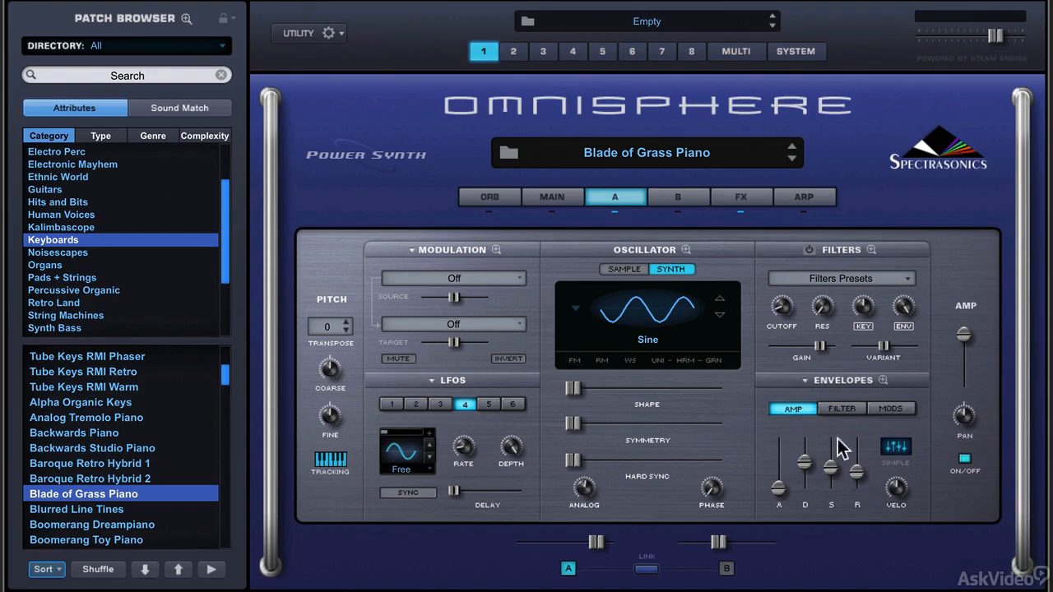
# Move the sustain point of layer A's amp envelope to full level at about mark 4 in the zoomed graph, and lengthen the decay slightly.
pyautogui.click(884, 380)
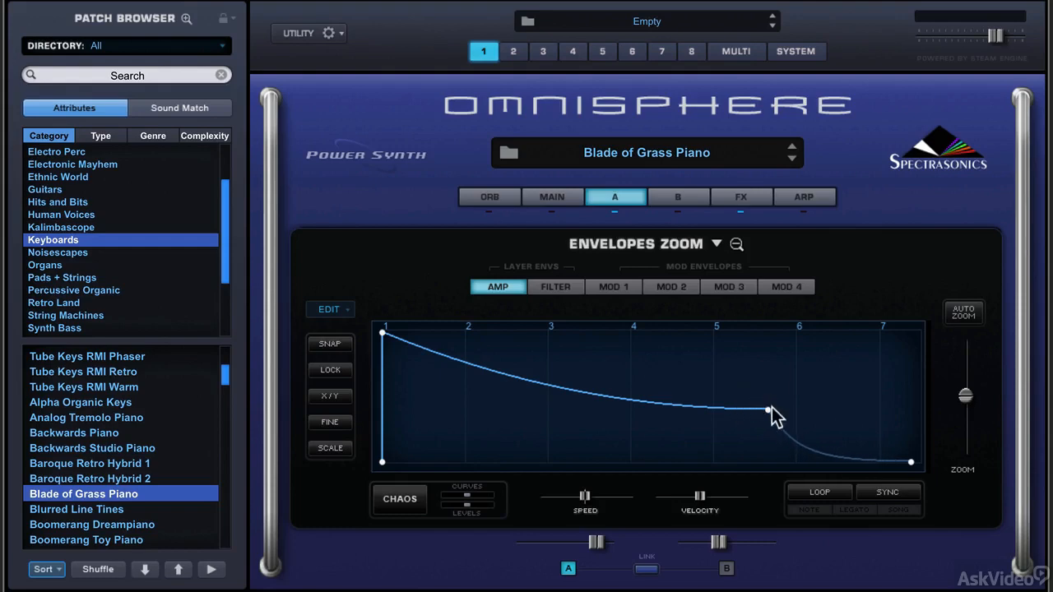
pyautogui.moveTo(769, 408); pyautogui.dragTo(628, 303)
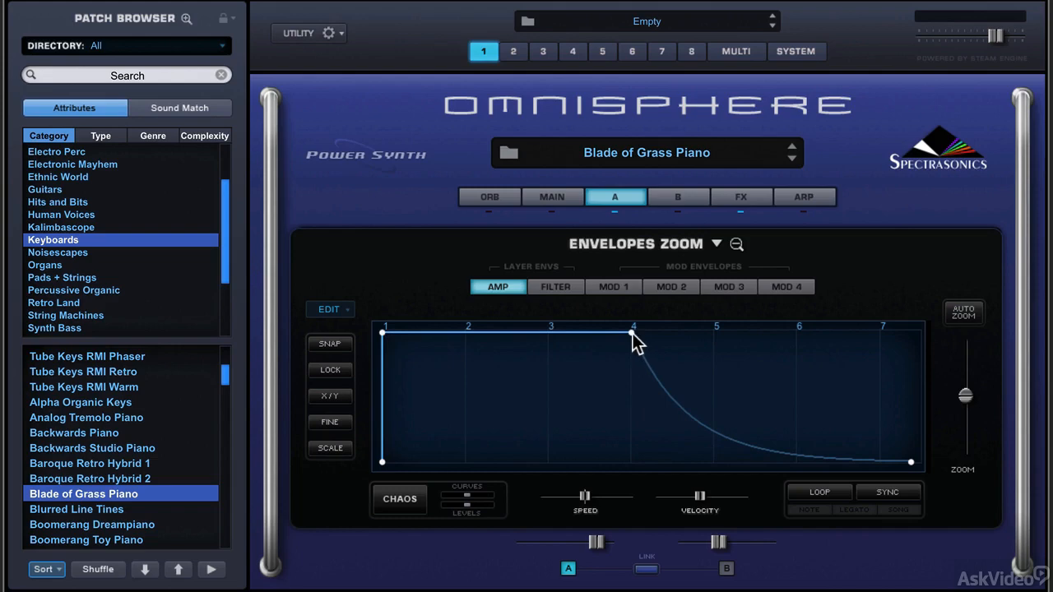
pyautogui.click(735, 244)
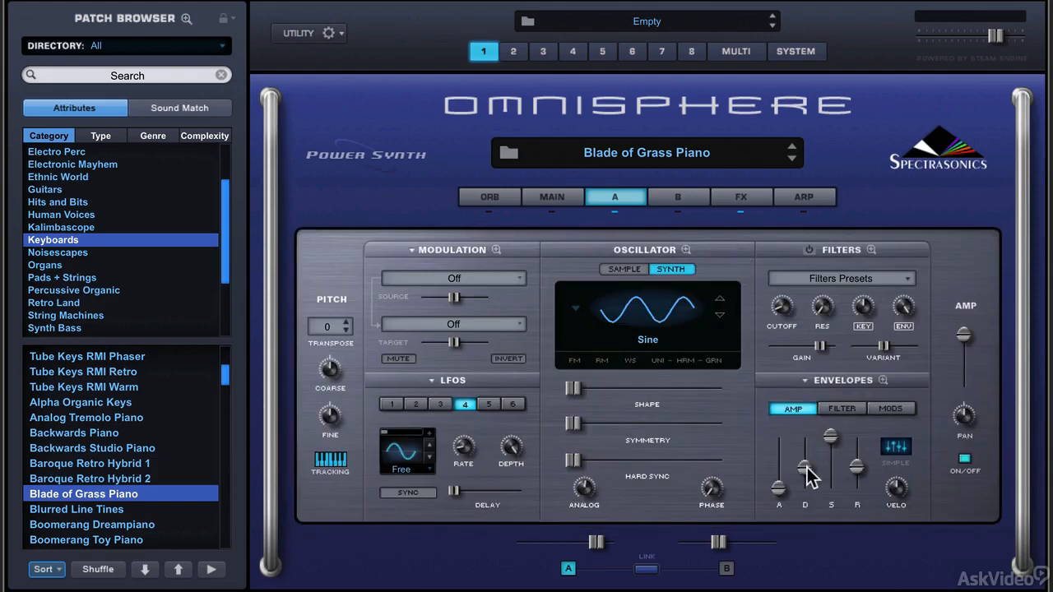
pyautogui.moveTo(806, 467)
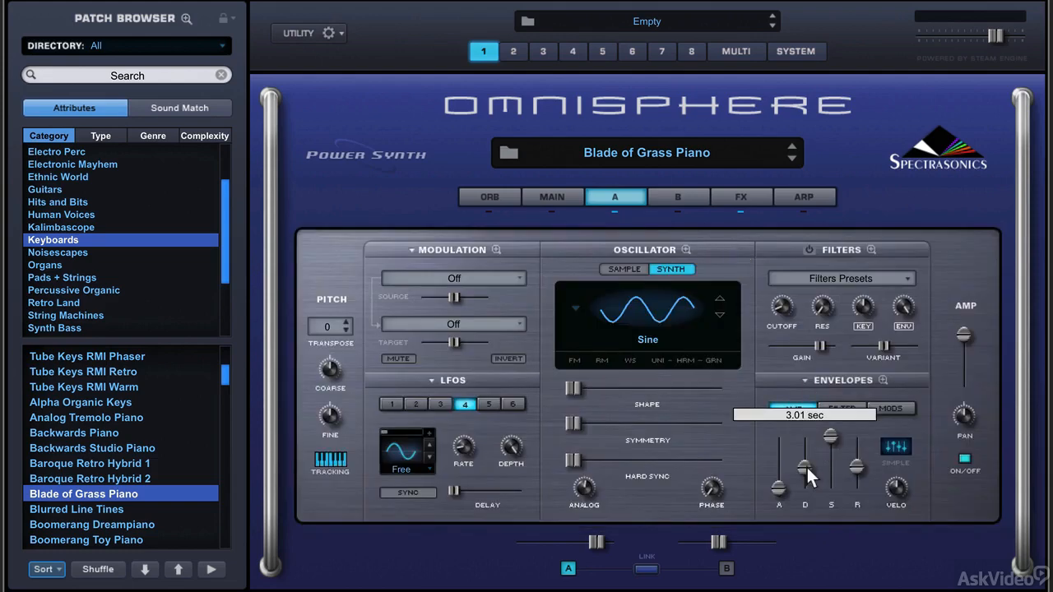
pyautogui.moveTo(806, 464); pyautogui.dragTo(811, 471)
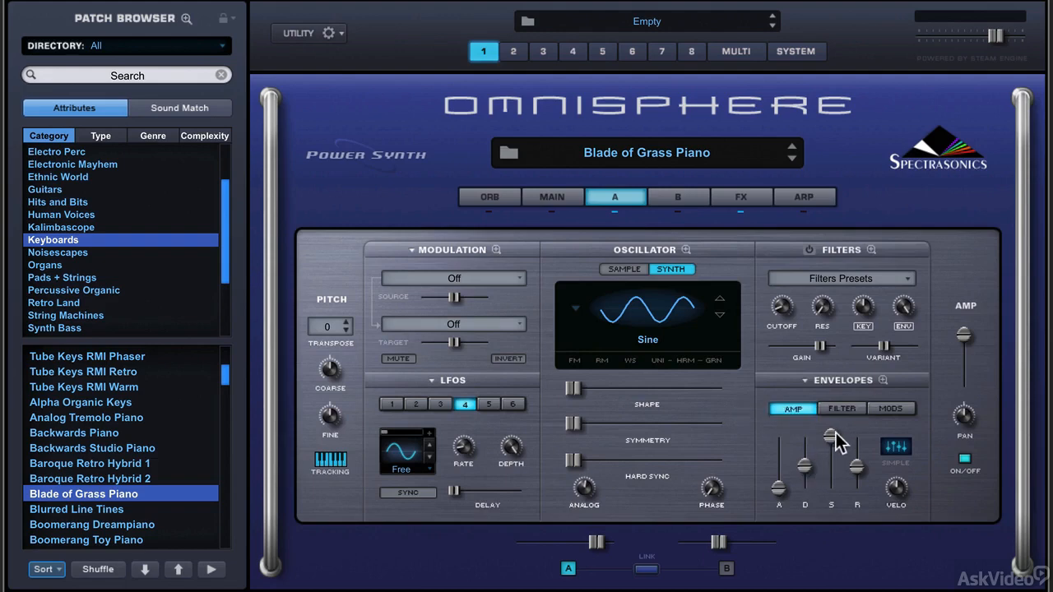
# Shorten the release to zero by moving the end point under the sustain point in the zoomed amp envelope graph.
pyautogui.click(880, 375)
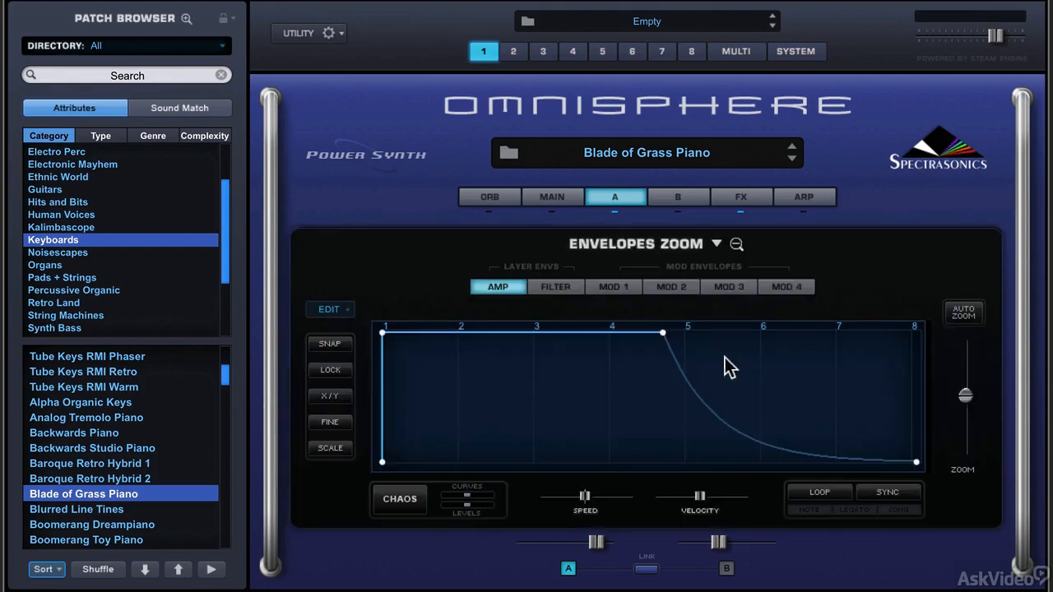
pyautogui.moveTo(914, 459); pyautogui.dragTo(616, 486)
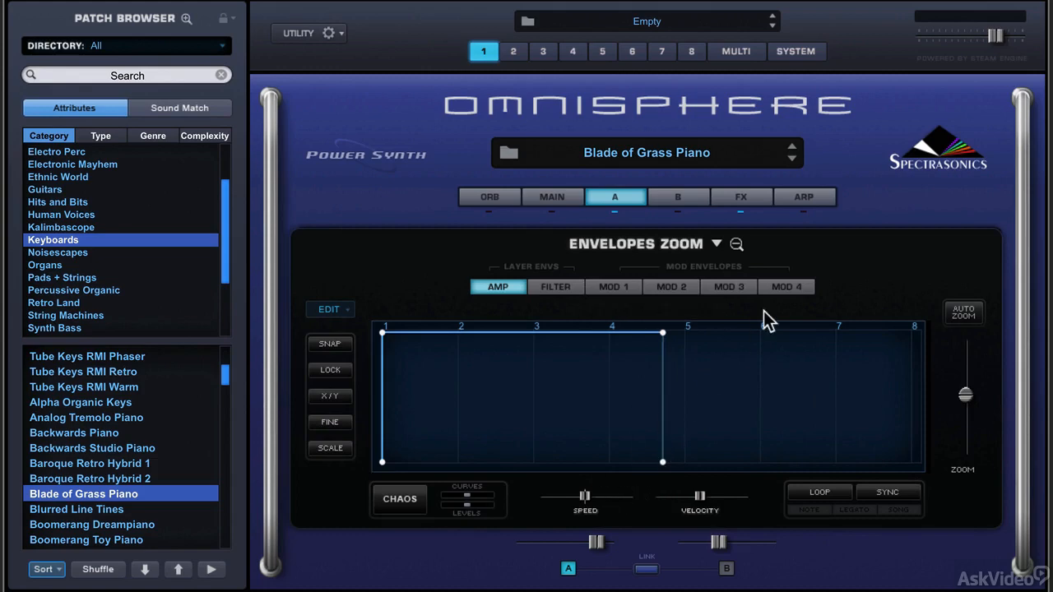
pyautogui.click(736, 243)
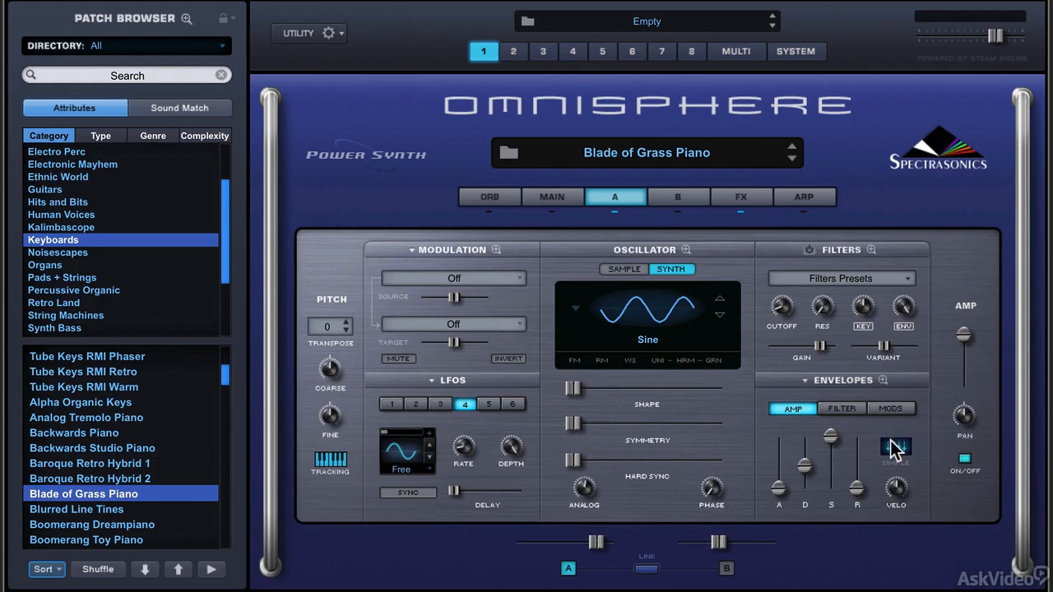
# Extend the release end point to about mark 6.6 in the zoomed amp envelope graph and auto-zoom the graph to fit.
pyautogui.click(883, 381)
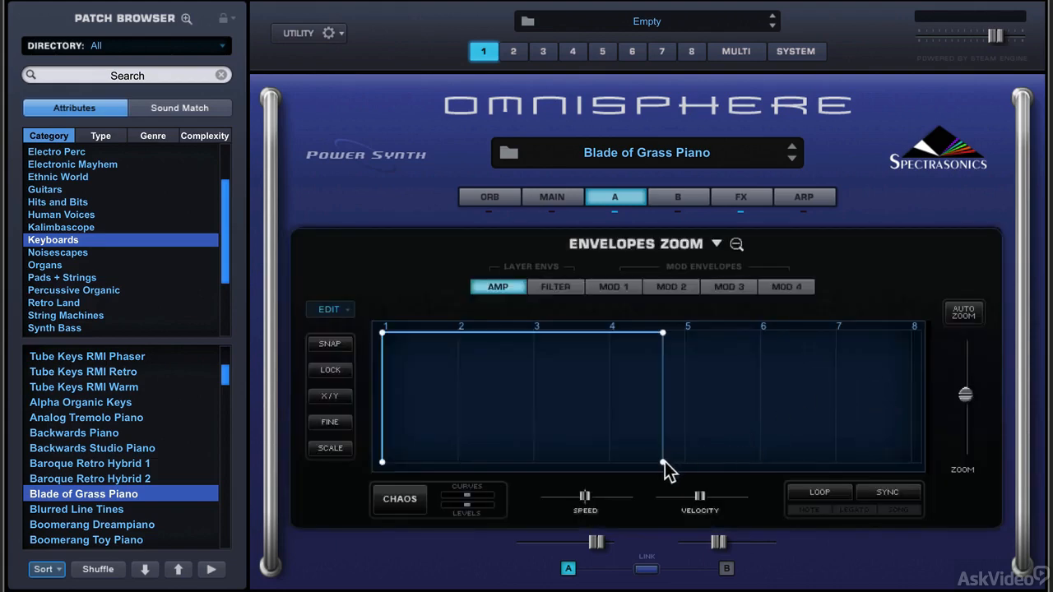
pyautogui.moveTo(663, 461); pyautogui.dragTo(812, 478)
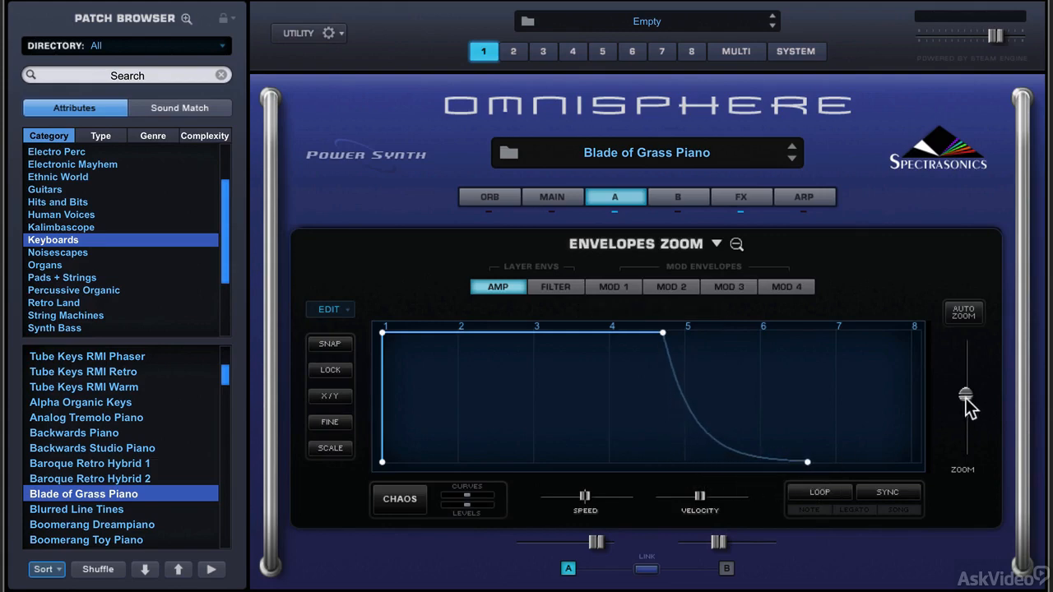
pyautogui.moveTo(966, 397)
pyautogui.mouseDown()
pyautogui.moveTo(964, 388)
pyautogui.moveTo(966, 414)
pyautogui.moveTo(966, 401)
pyautogui.mouseUp()
pyautogui.click(964, 313)
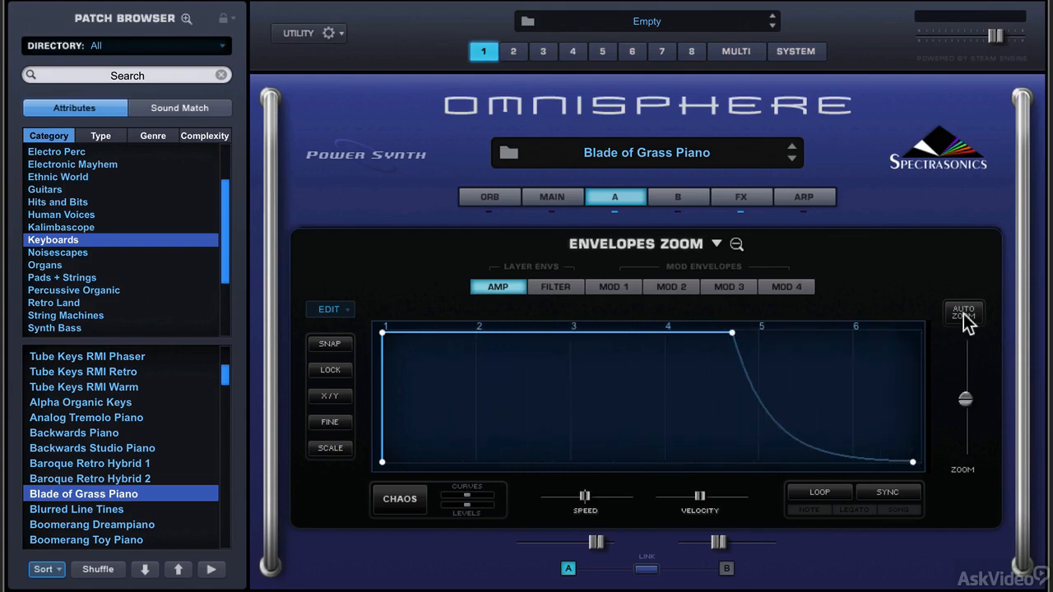